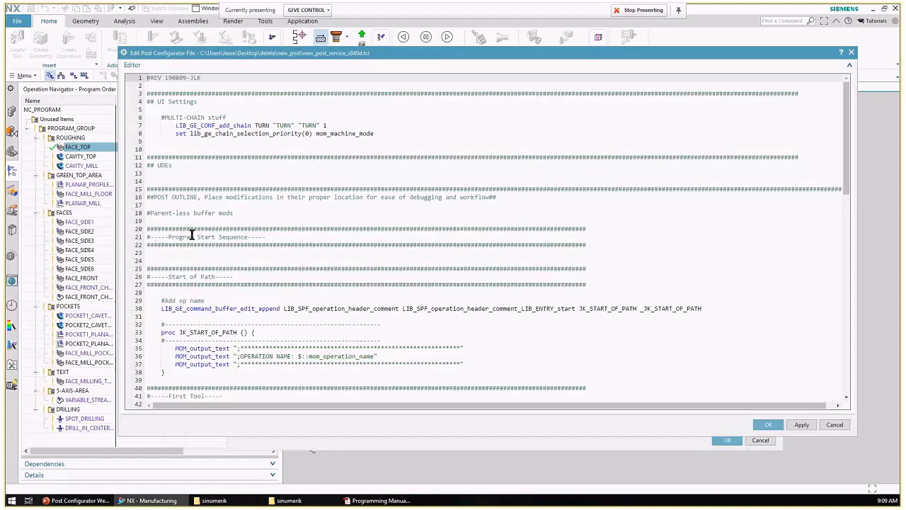
Examine the post outline section headers in the Tcl service file, from Program Start Sequence through Start of Path to Engage Move
left_click(252, 236)
left_click_drag(168, 276, 233, 276)
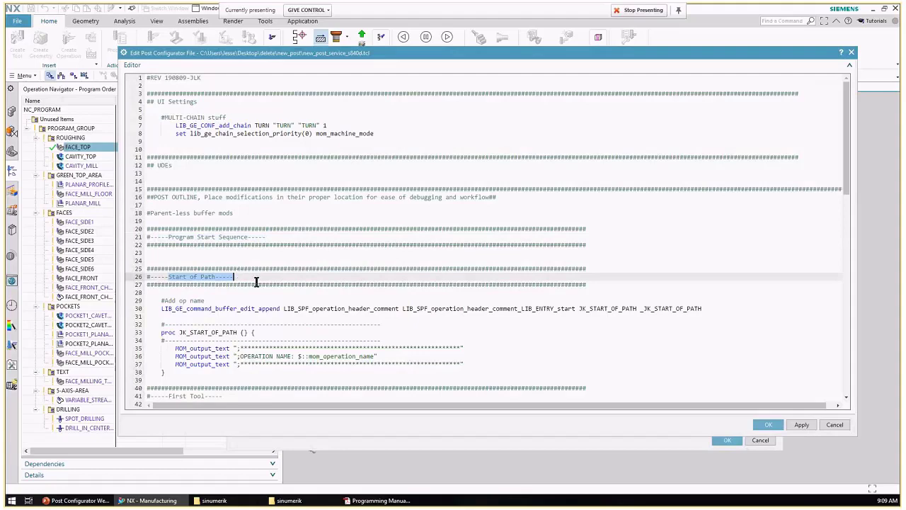
scroll(256, 281, "down", 6)
scroll(253, 283, "down", 5)
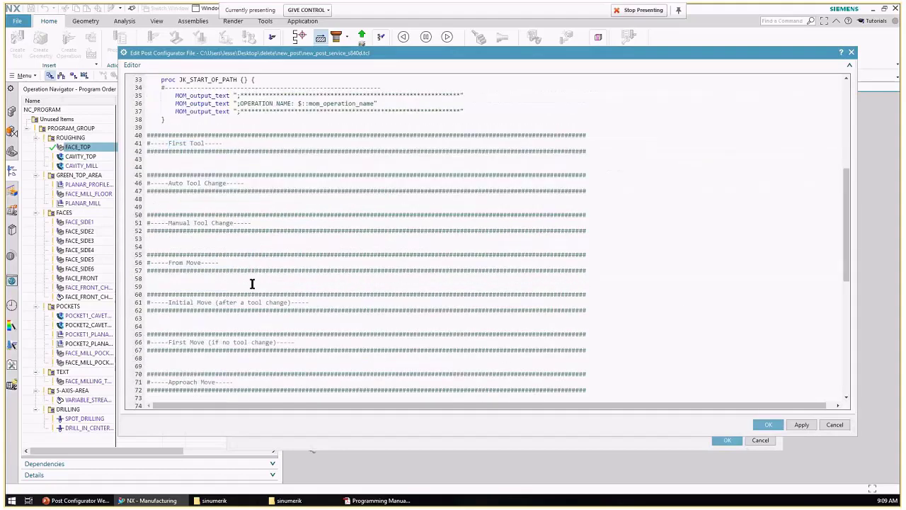
scroll(251, 284, "down", 1)
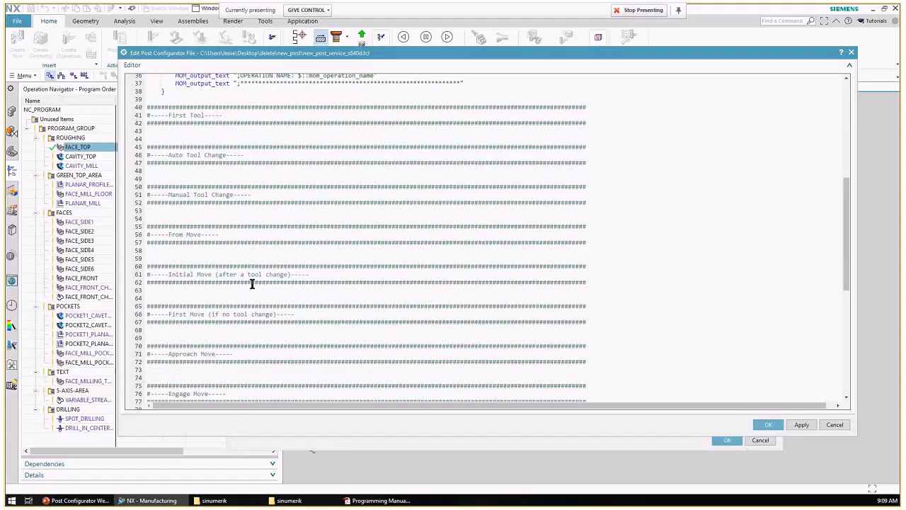
scroll(252, 284, "down", 1)
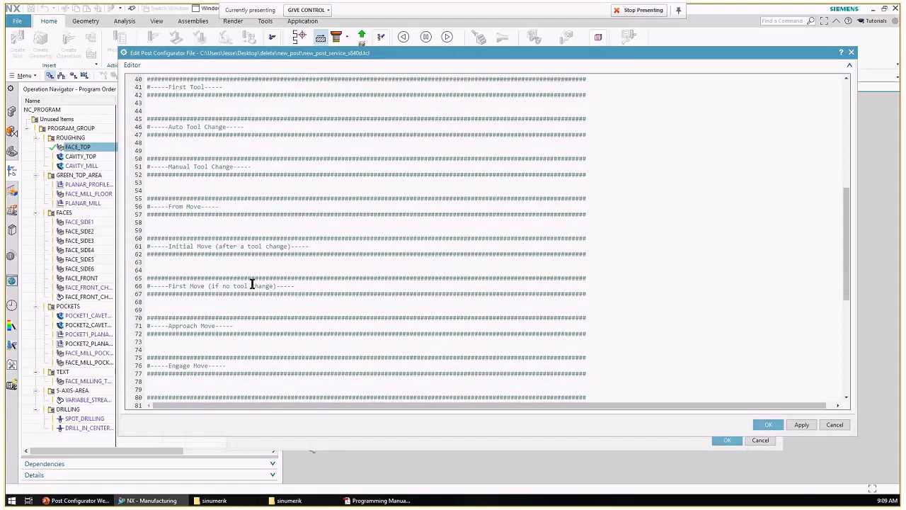
Highlight the "Add op name" comment and the JK_START_OF_PATH procedure in the Start of Path section
scroll(252, 284, "up", 10)
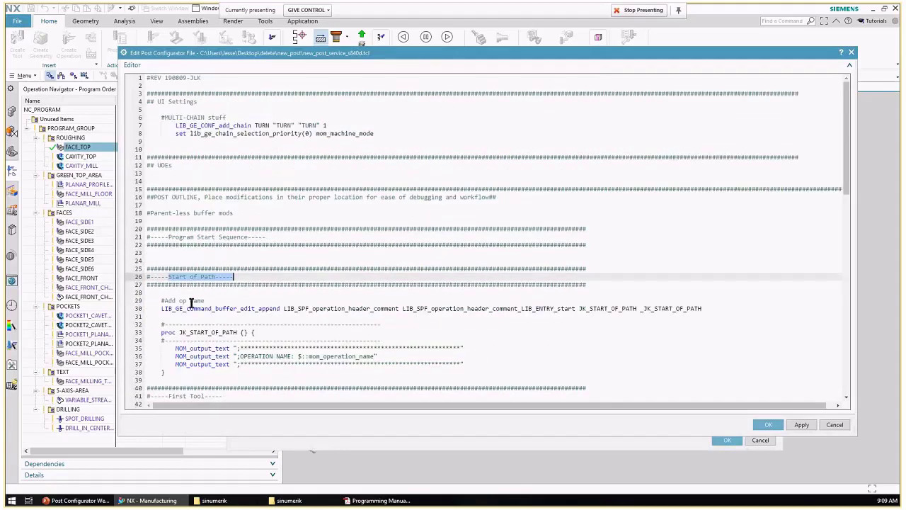
left_click_drag(177, 310, 206, 301)
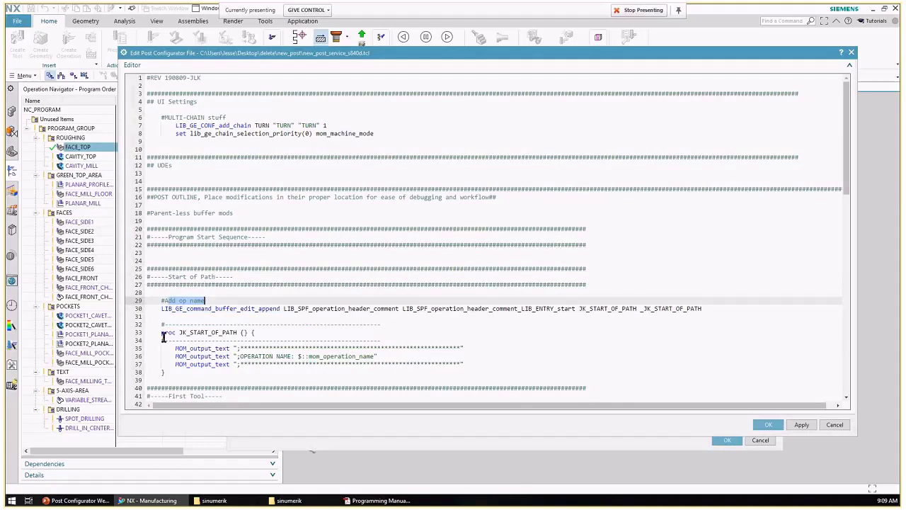
left_click_drag(162, 332, 230, 331)
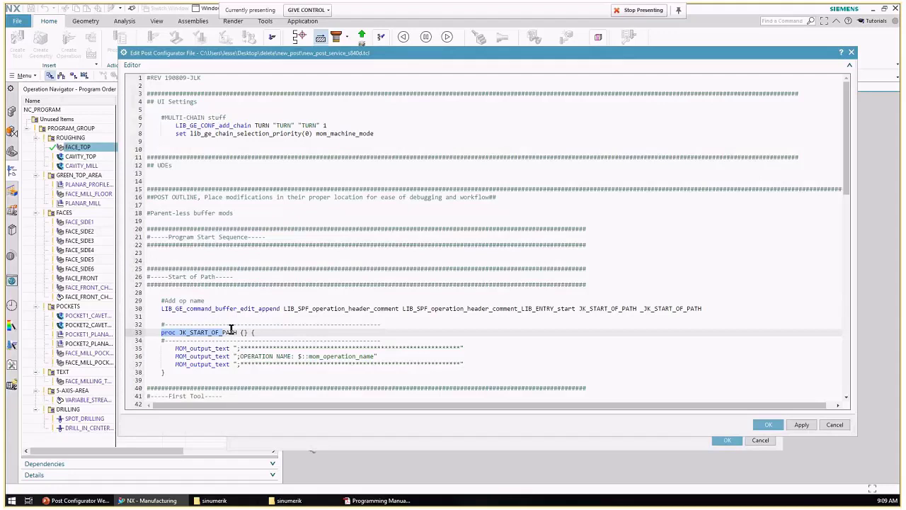
Switch to the PowerPoint presentation and show the TCL Organization slide, followed by the Challenges slide
left_click(84, 500)
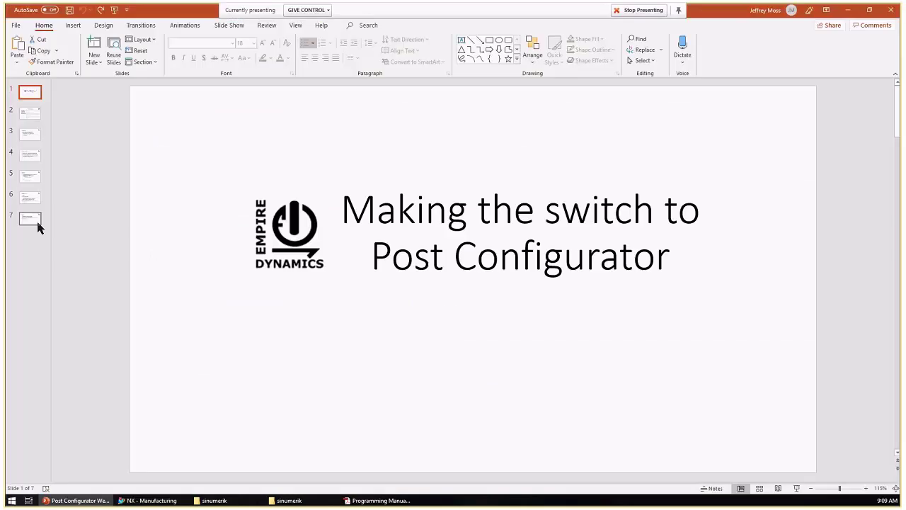
left_click(30, 117)
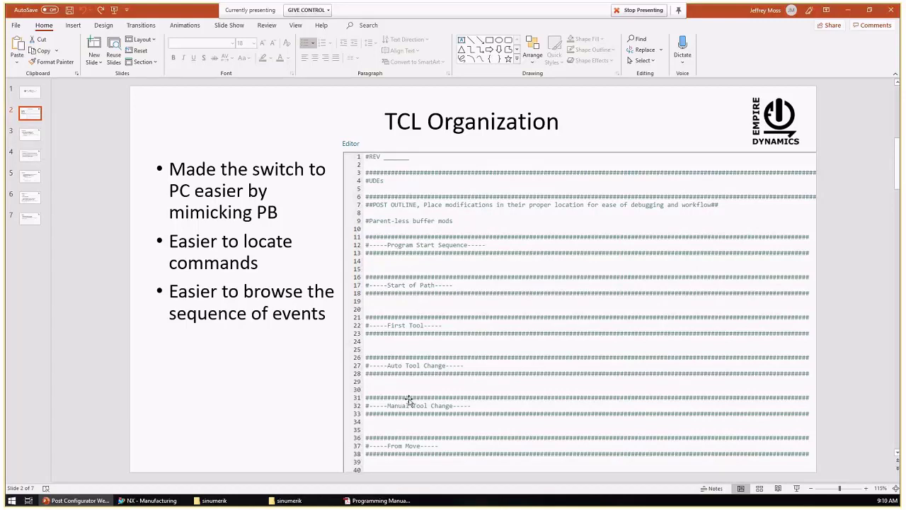
left_click(30, 142)
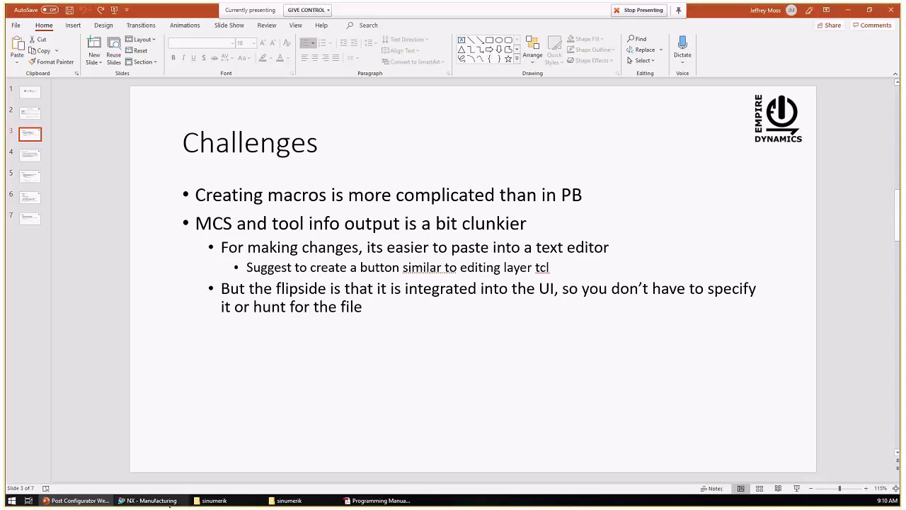
Return to NX, close the Tcl file editor with OK, and open the Definition File Editor
left_click(169, 504)
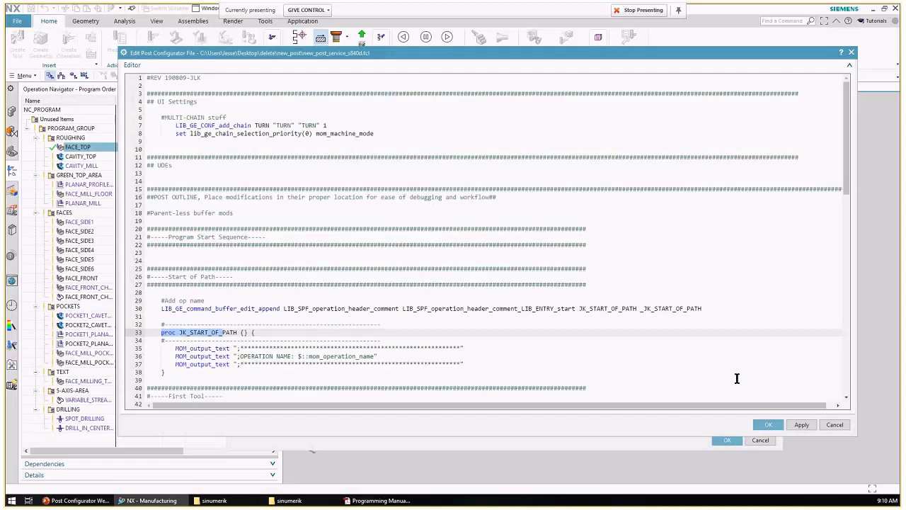
left_click(768, 425)
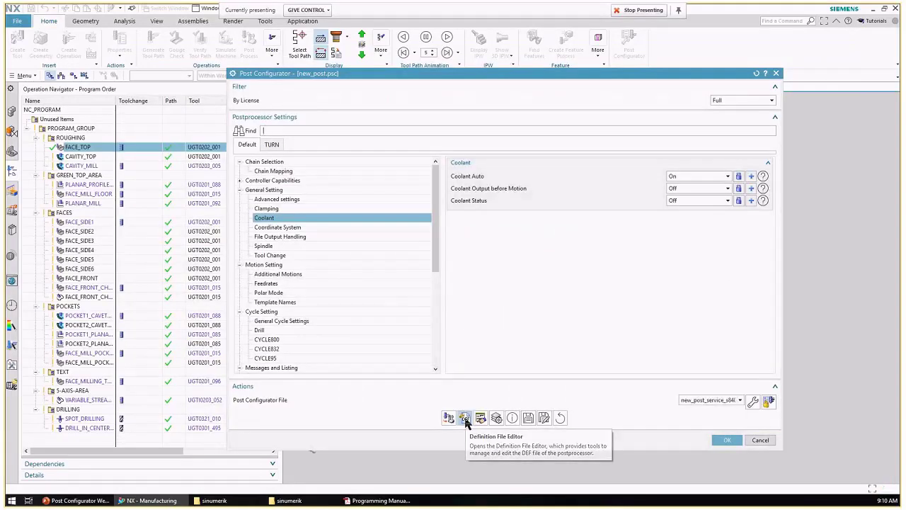
left_click(465, 418)
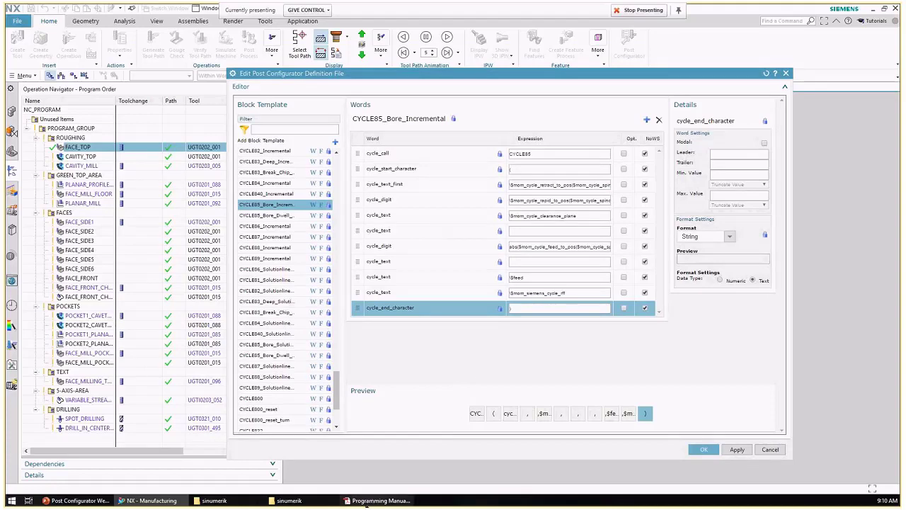
Review the CYCLE81 call on line N40 of the Acrobat programming manual and return to the NX definition editor
left_click(379, 500)
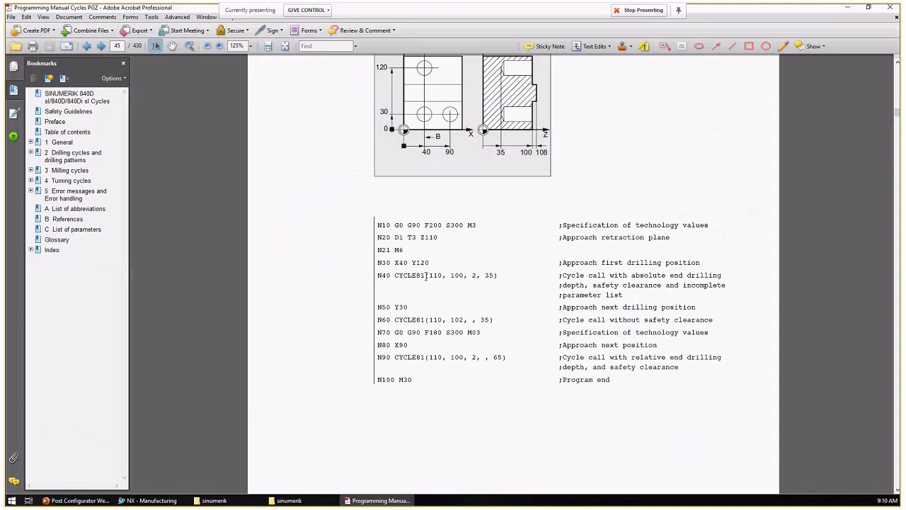
left_click_drag(394, 276, 498, 276)
left_click(482, 275)
left_click(382, 503)
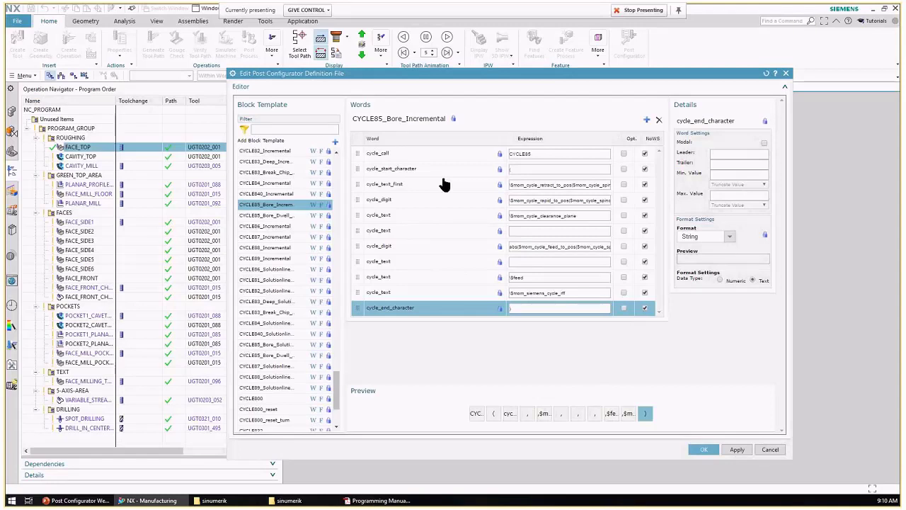
Inspect the first cycle_digit word and its Leader in the CYCLE85_Bore_Incremental block template, then close the definition editor with OK
left_click(409, 204)
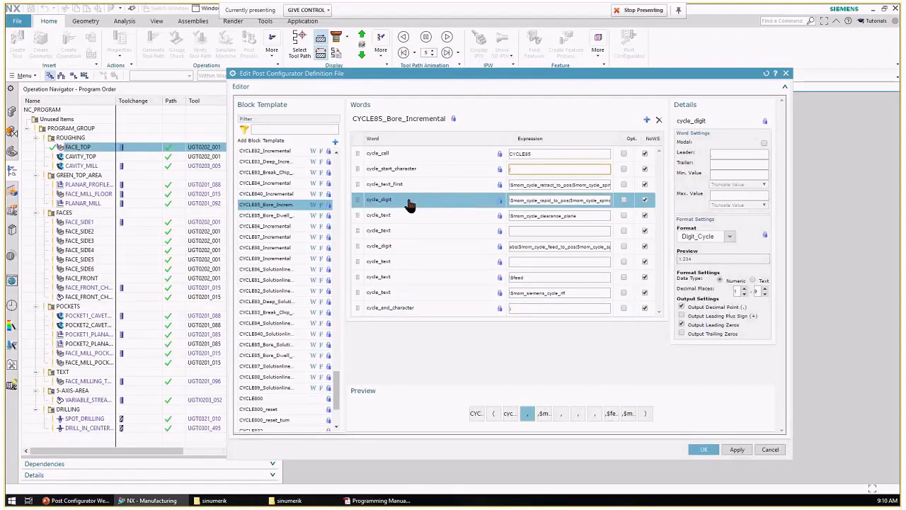
left_click(718, 155)
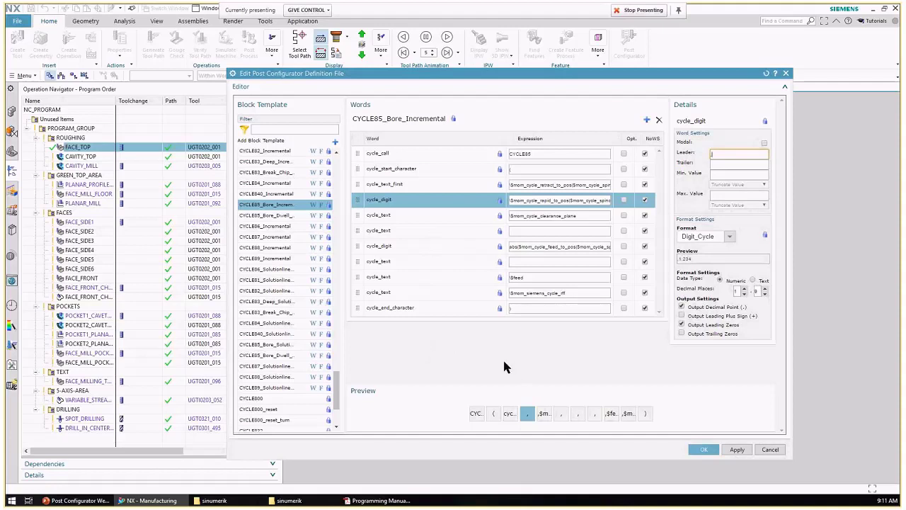
left_click(704, 449)
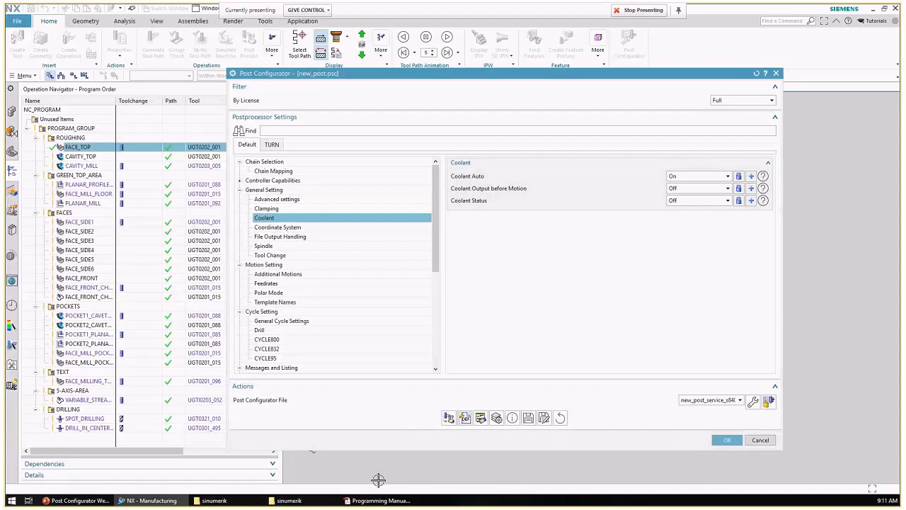
Switch to the Challenges slide in PowerPoint
mouse_move(160, 502)
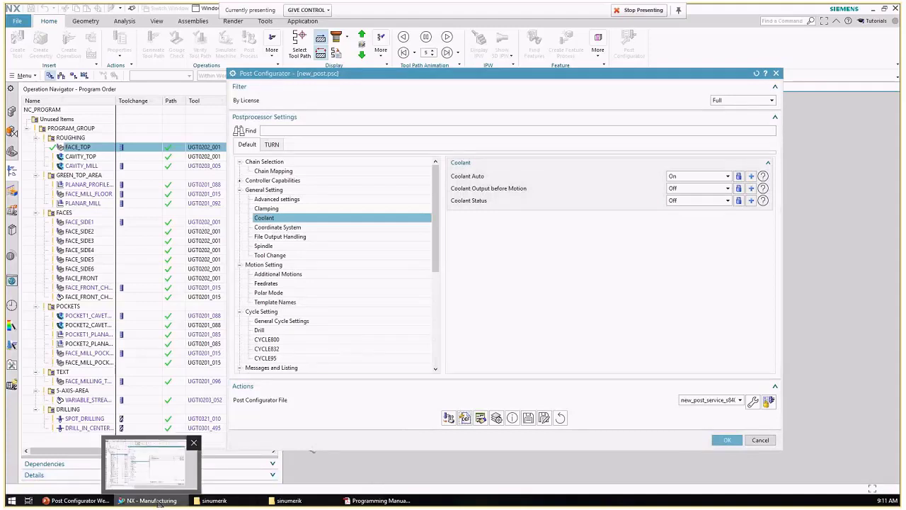
left_click(160, 501)
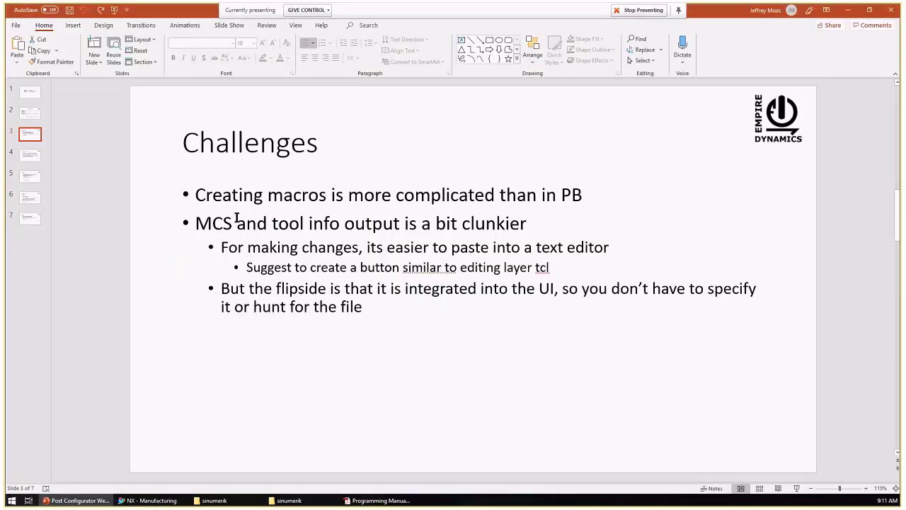
Switch back to NX, expand Controller Capabilities, and show the File Output Handling settings in Post Configurator
left_click(152, 500)
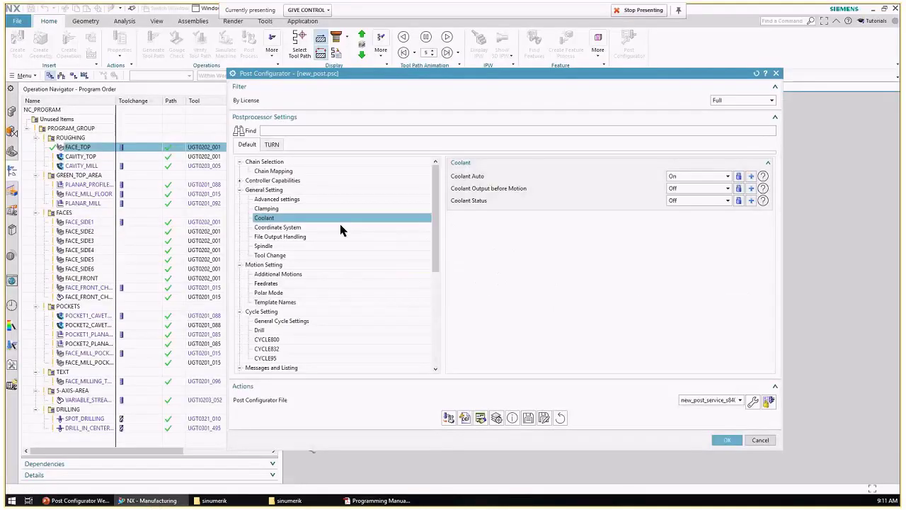
left_click(240, 181)
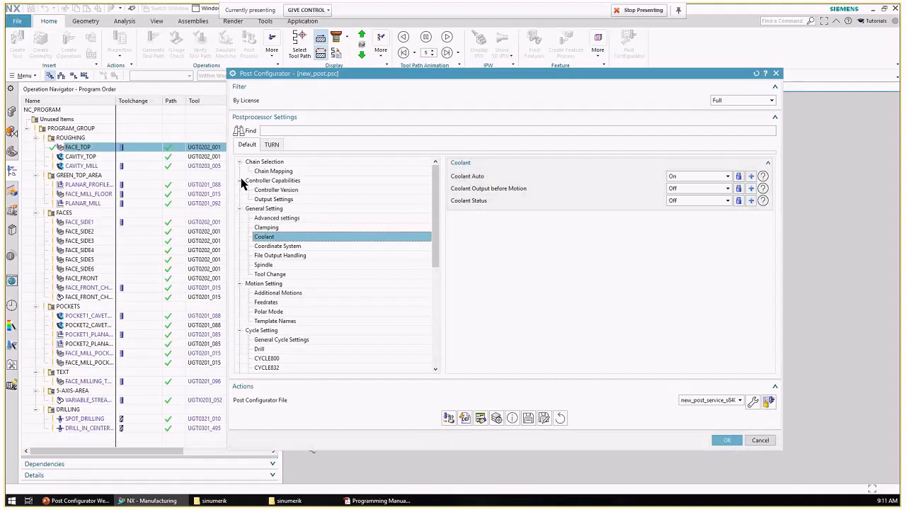
left_click(283, 257)
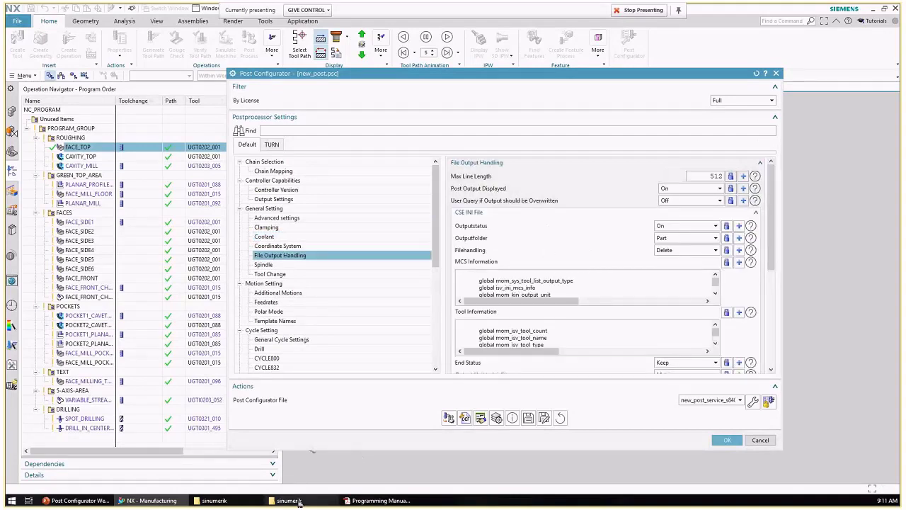
View simulation_ini.tcl from the sinumerik postprocessor folder in Notepad++, then close the file
mouse_move(224, 500)
left_click(221, 473)
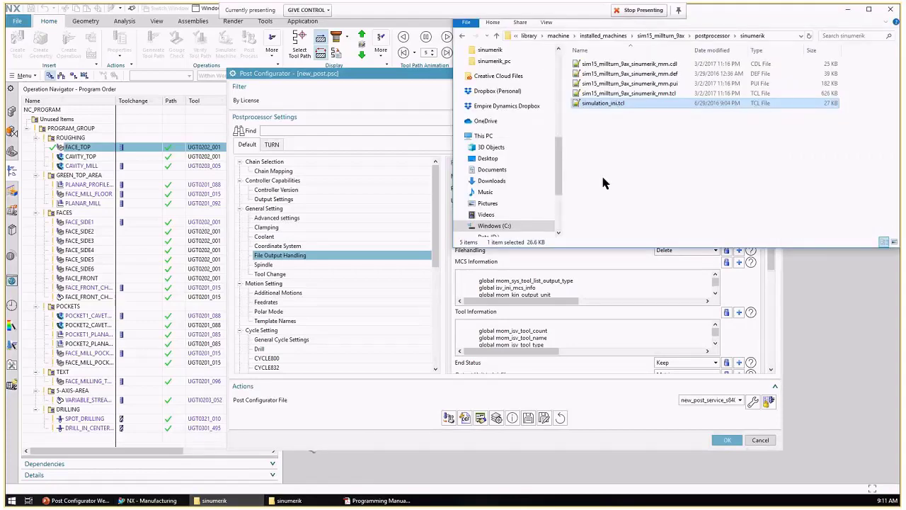
double_click(601, 105)
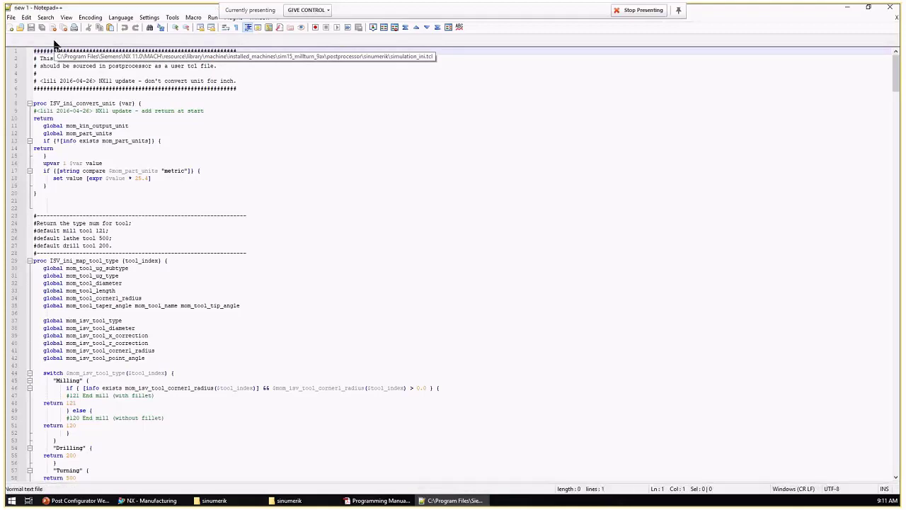
left_click(55, 41)
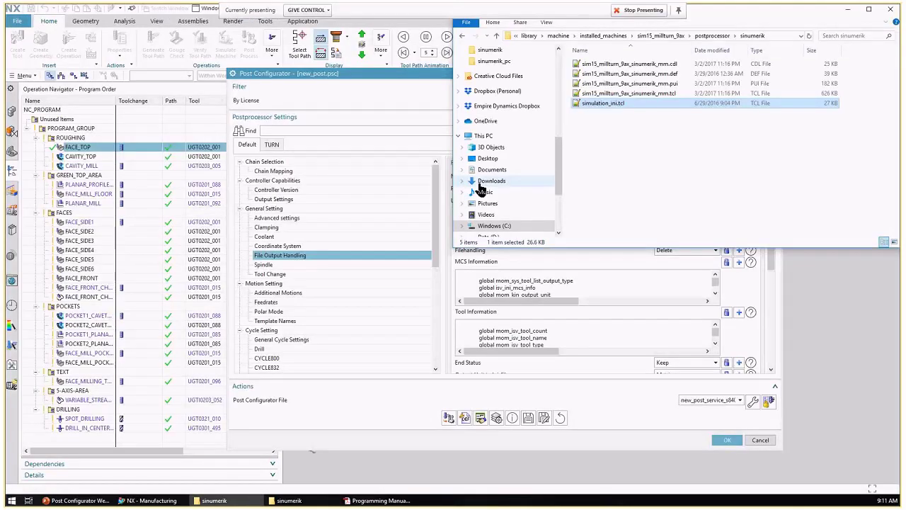
Examine the MCS Information code under CSE INI File in the File Output Handling settings
left_click(480, 280)
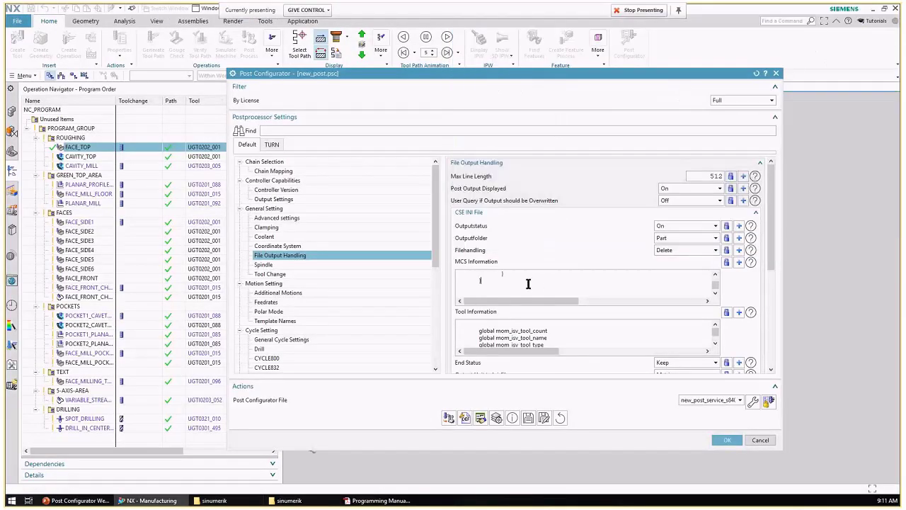
scroll(526, 284, "down", 3)
scroll(526, 285, "down", 5)
left_click_drag(590, 285, 502, 280)
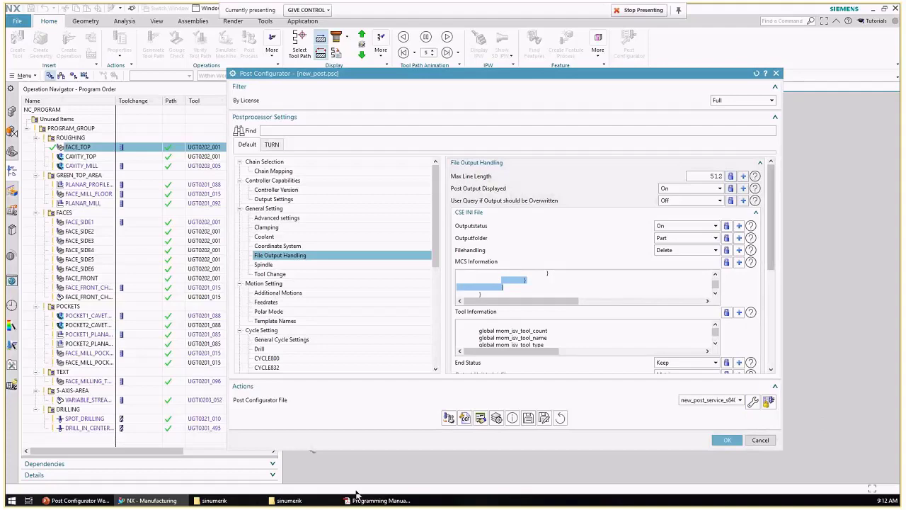
Highlight the flipside sub-bullet about UI integration on the PowerPoint Challenges slide, then return to NX
left_click(124, 501)
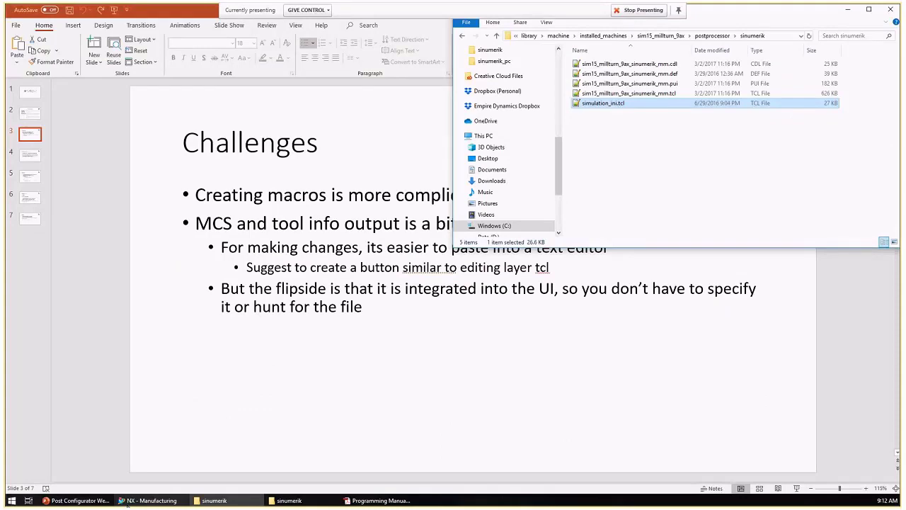
left_click(126, 501)
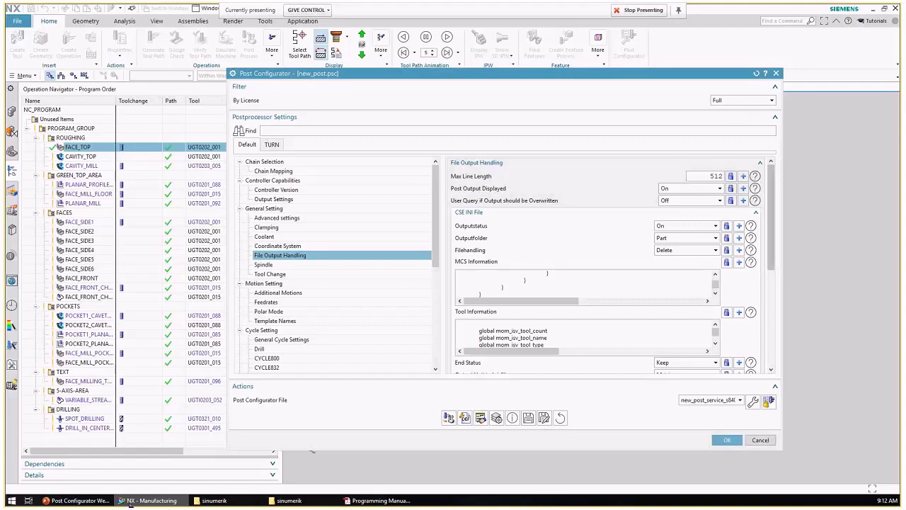
left_click(130, 504)
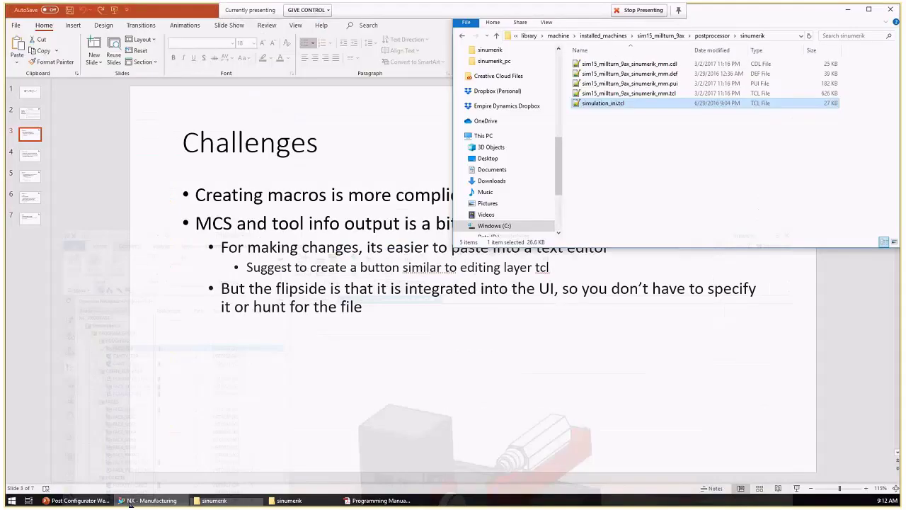
left_click(302, 341)
left_click(224, 290)
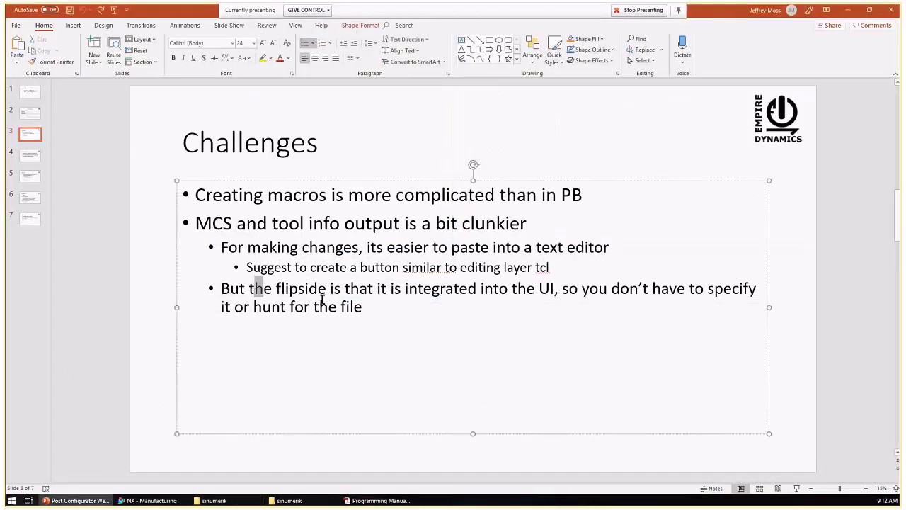
left_click_drag(249, 288, 340, 306)
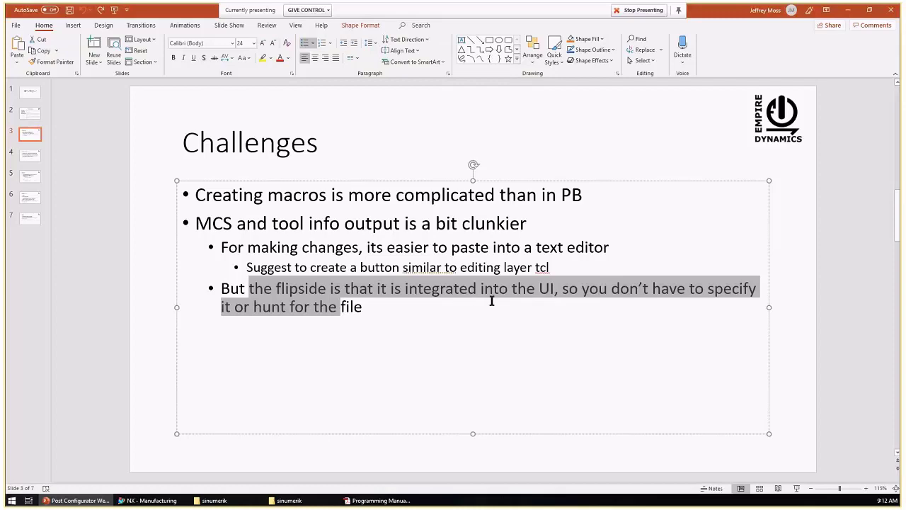
left_click(153, 501)
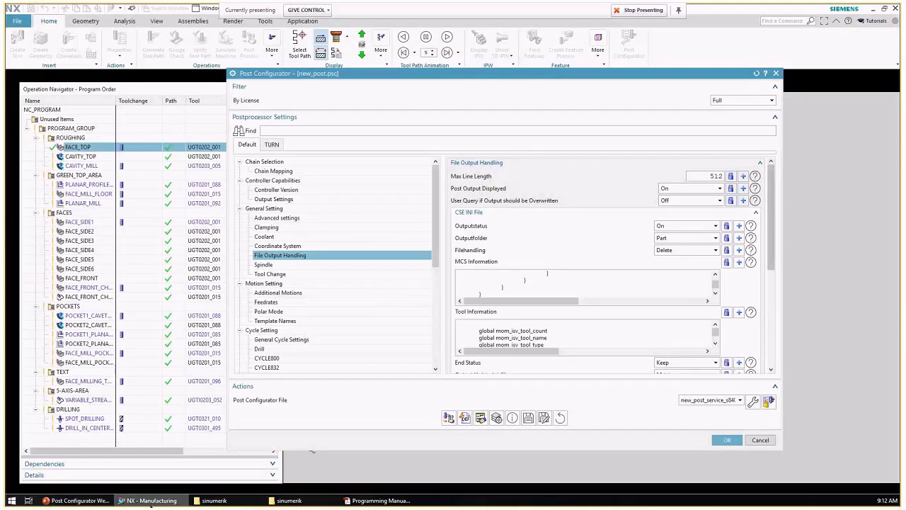